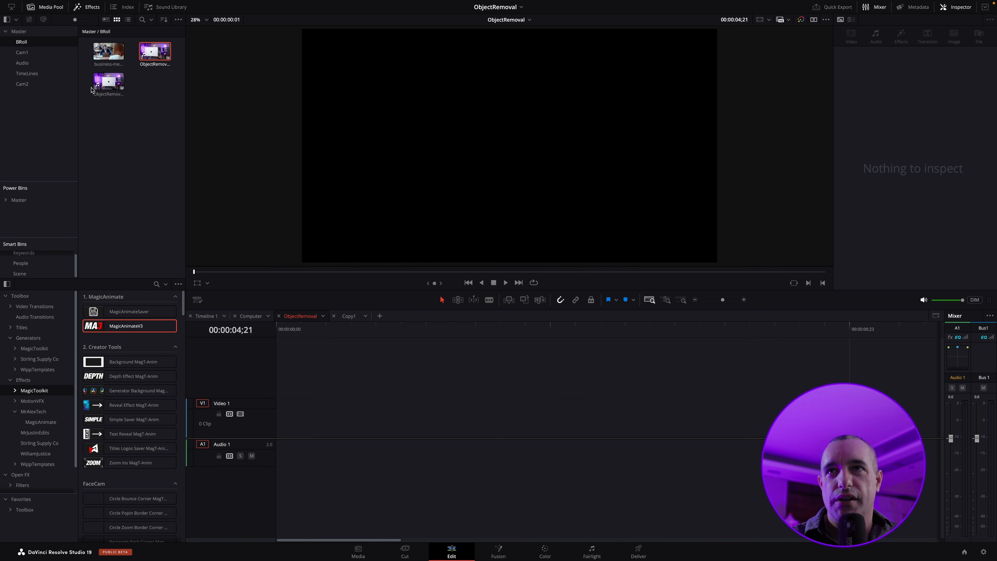
# Place the ObjectRemoval4k.mp4 clip at the start of the timeline and open it on the Color page.
pyautogui.moveTo(152, 61); pyautogui.dragTo(310, 432)
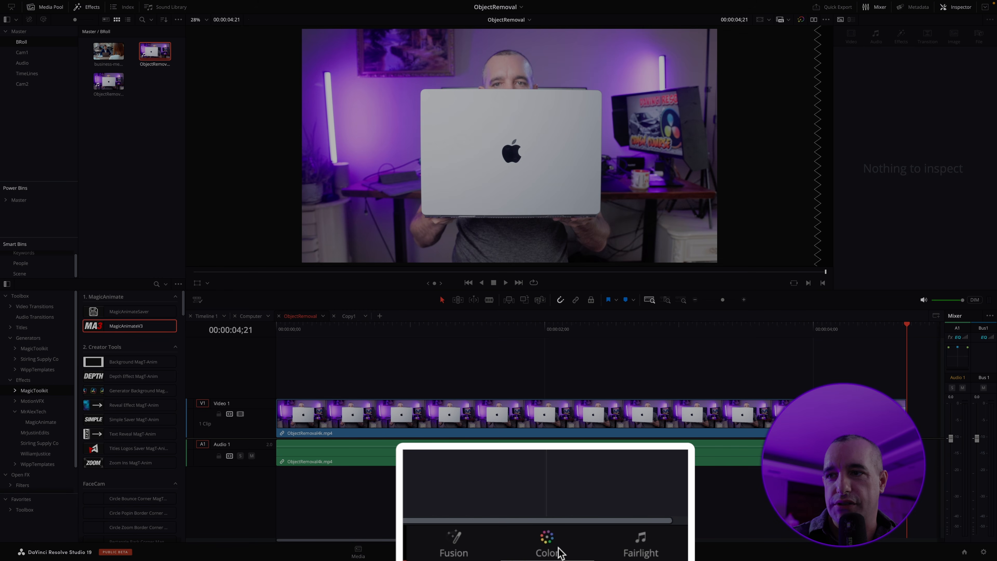
pyautogui.click(545, 551)
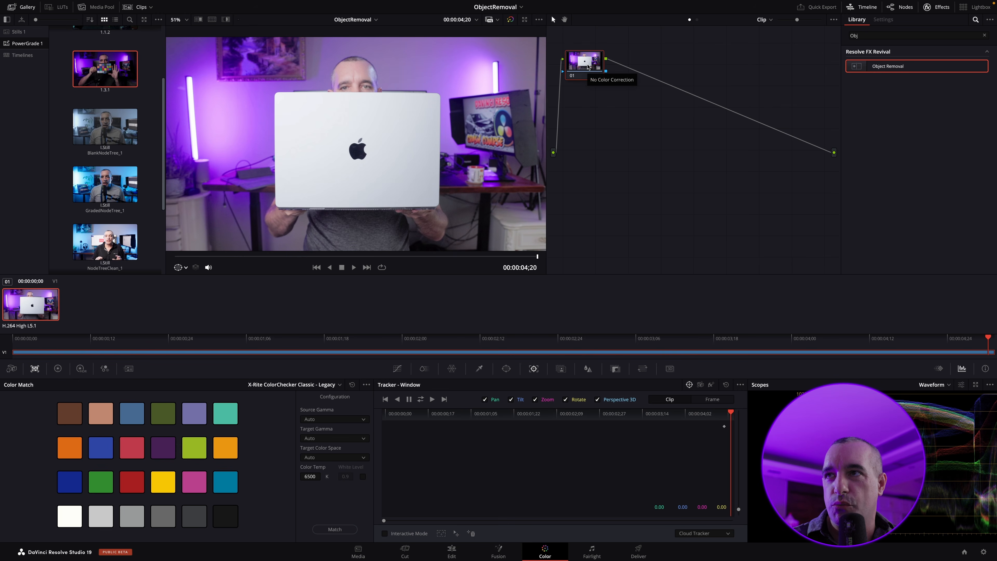
# Line up node 01 with the source input and add a serial node after it.
pyautogui.moveTo(588, 67); pyautogui.dragTo(592, 160)
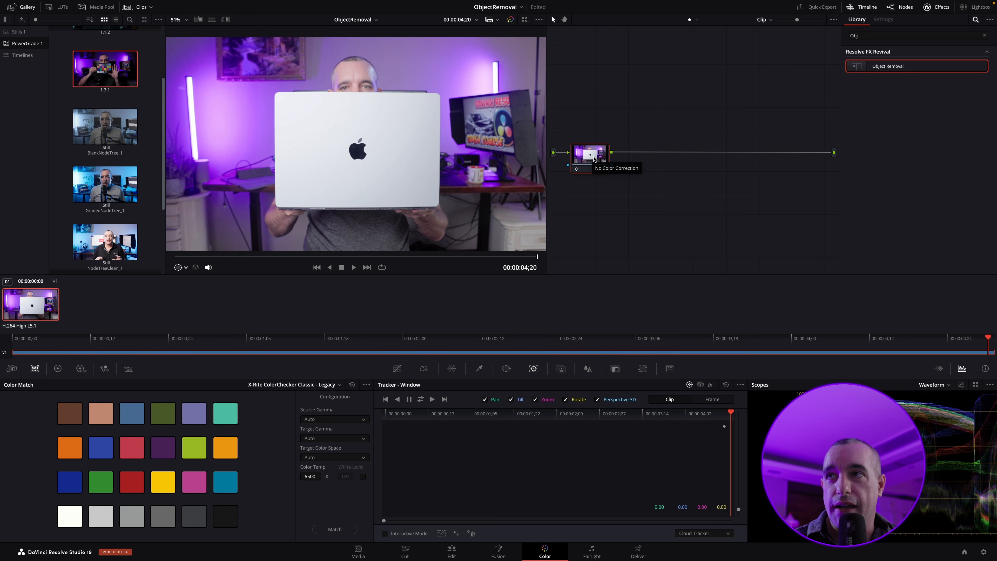
pyautogui.rightClick(594, 159)
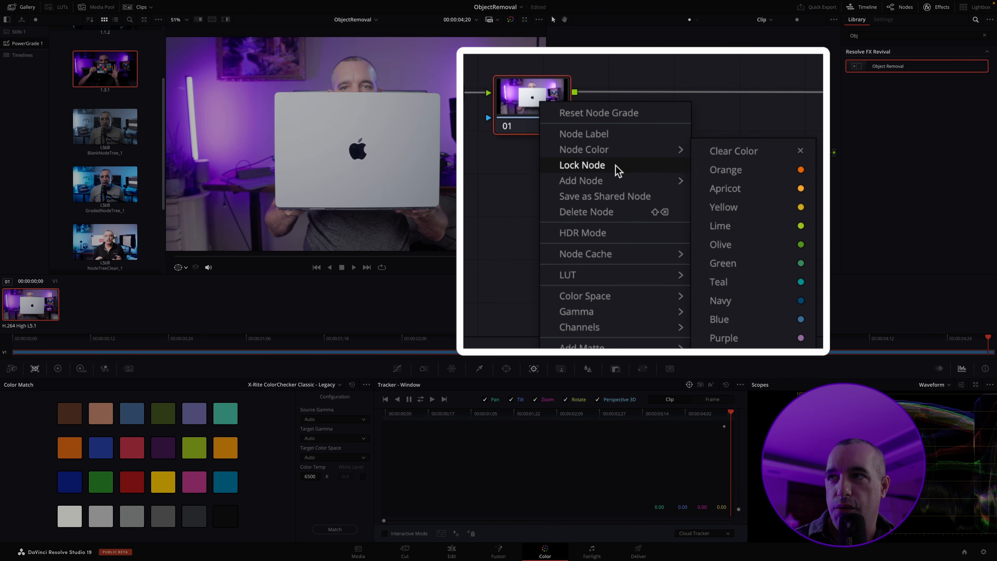
pyautogui.moveTo(617, 180)
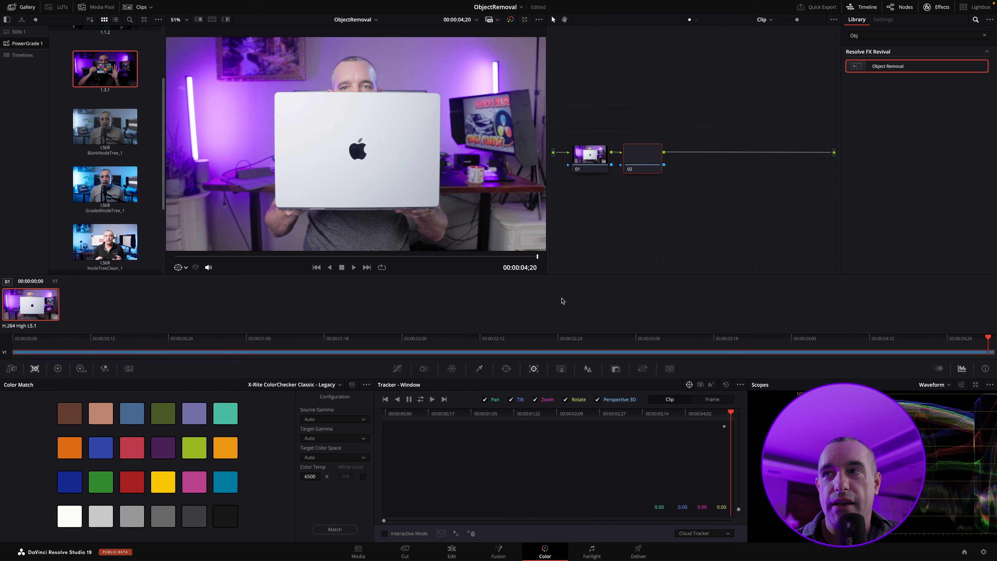
pyautogui.hotkey('alt', 's')
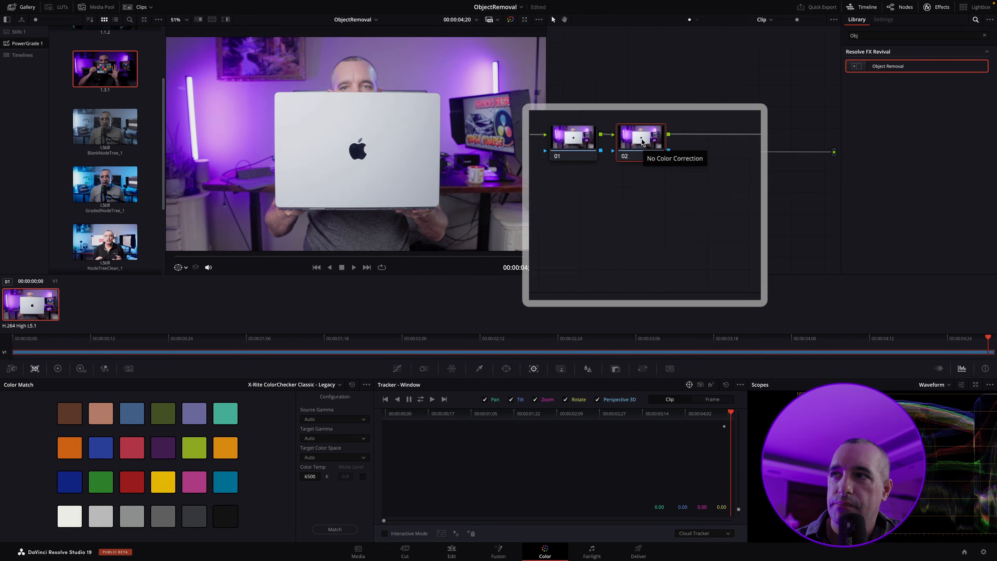
# Label the second node "Object Removal" and the first node "Mask".
pyautogui.rightClick(643, 157)
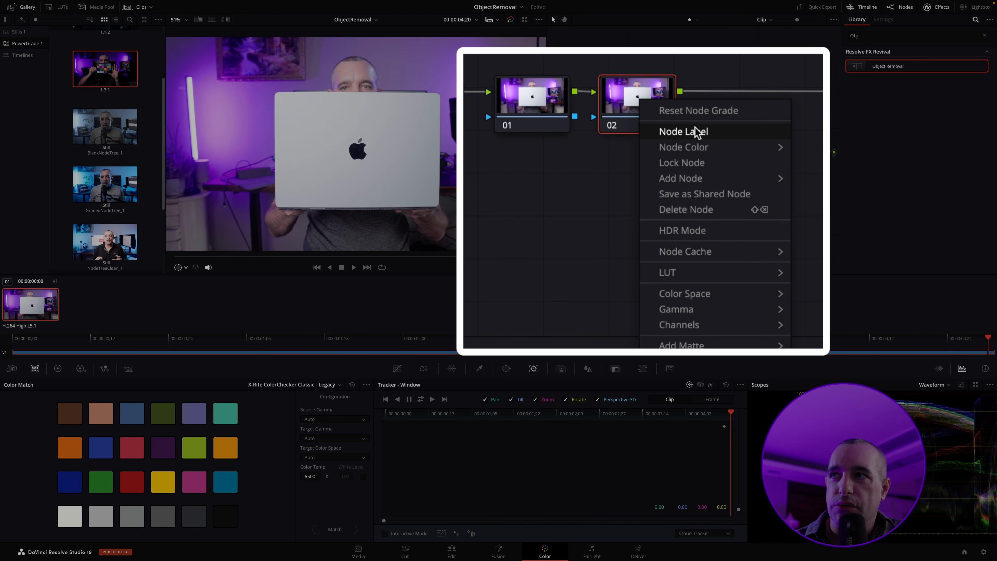
pyautogui.click(696, 132)
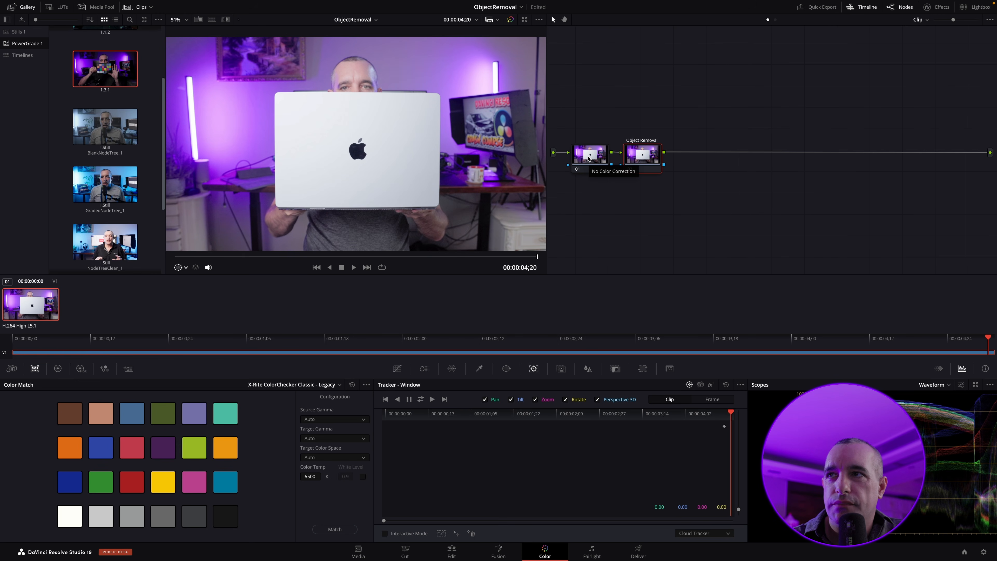
pyautogui.click(588, 158)
pyautogui.rightClick(588, 158)
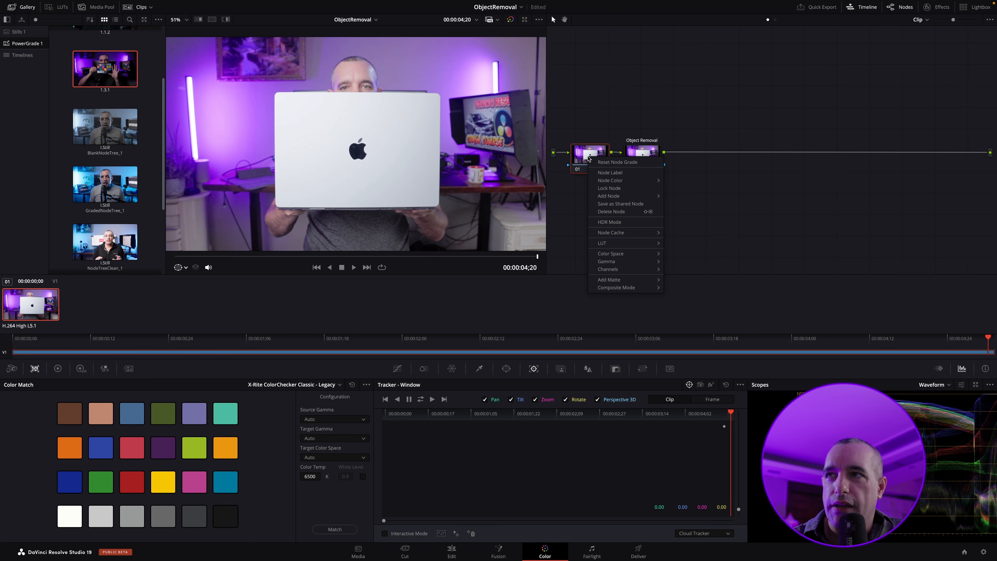
pyautogui.click(598, 171)
pyautogui.write('Mask')
pyautogui.press('Return')
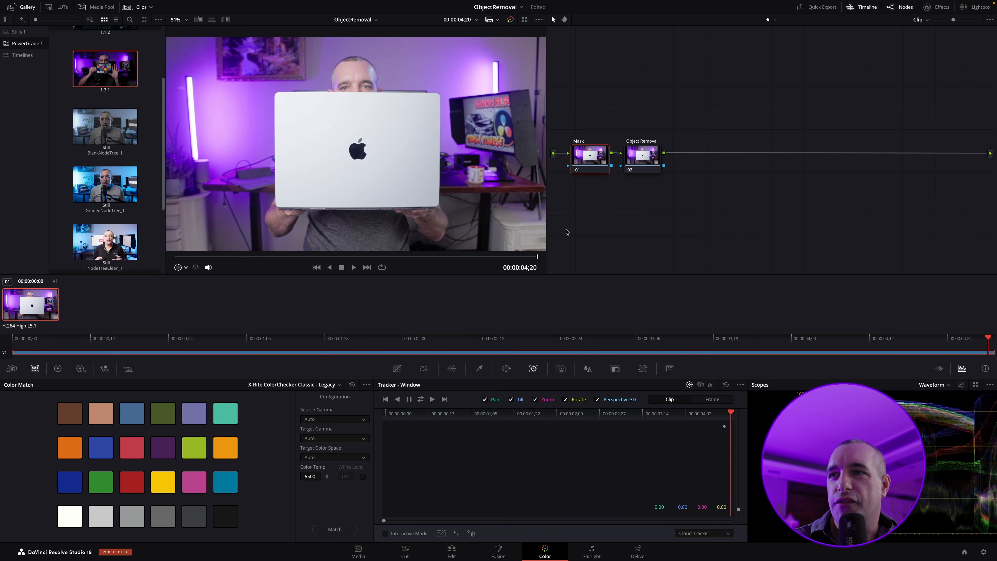
pyautogui.hotkey('ctrl', 's')
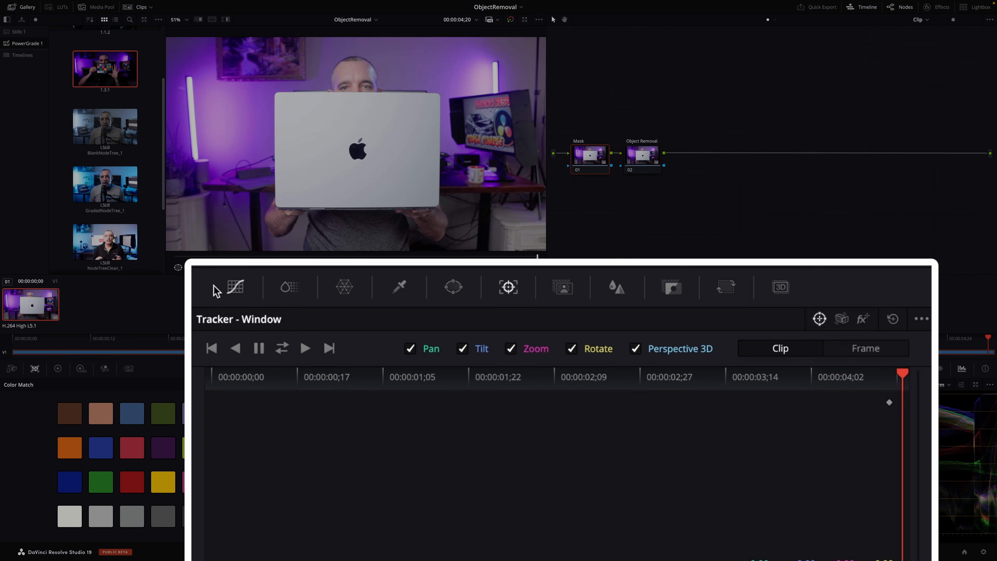
# Enable a curve power window on the Mask node.
pyautogui.click(236, 286)
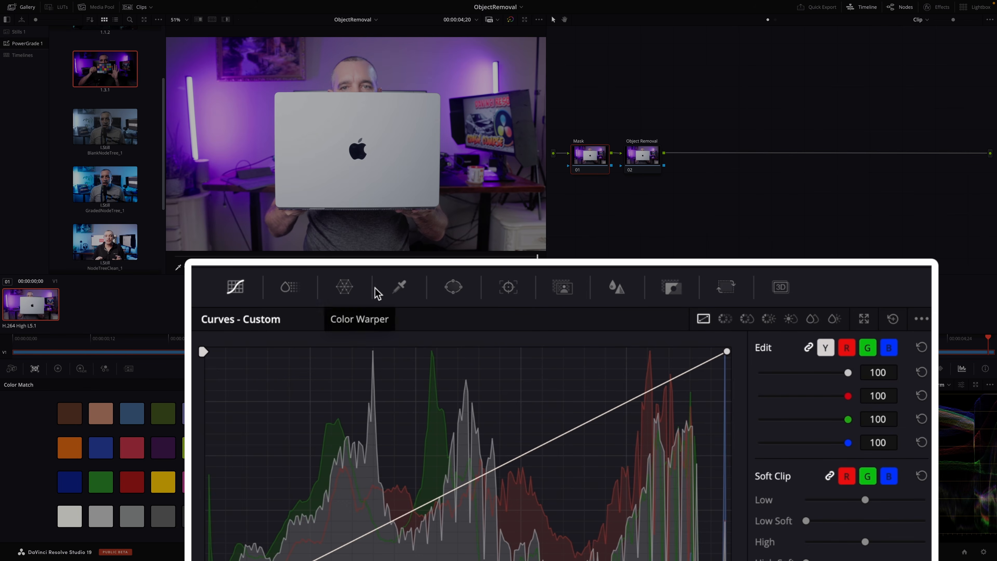
pyautogui.click(454, 288)
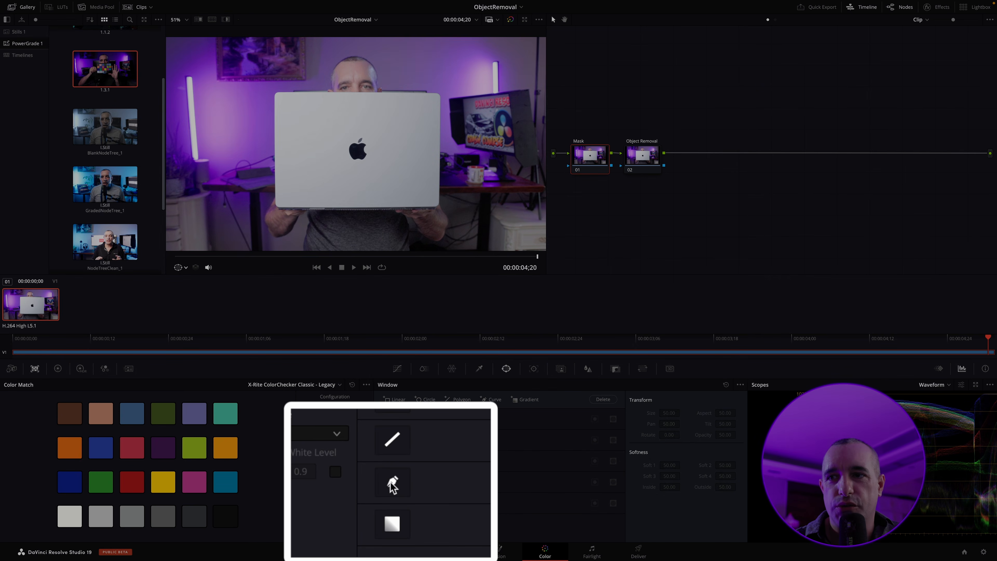
pyautogui.click(391, 481)
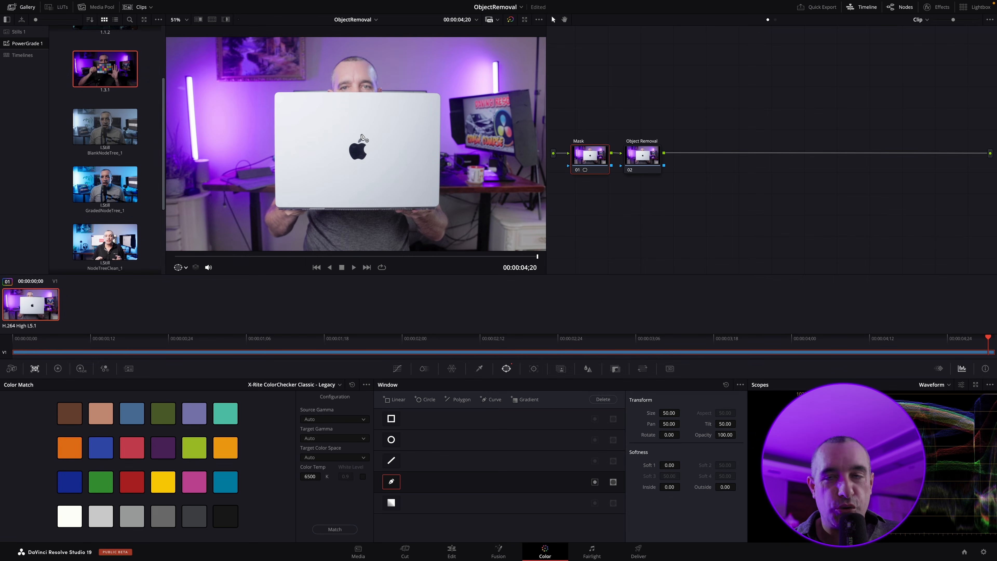
# Draw a closed curved mask loosely around the Apple logo on the laptop lid.
pyautogui.scroll(6, 362, 135)
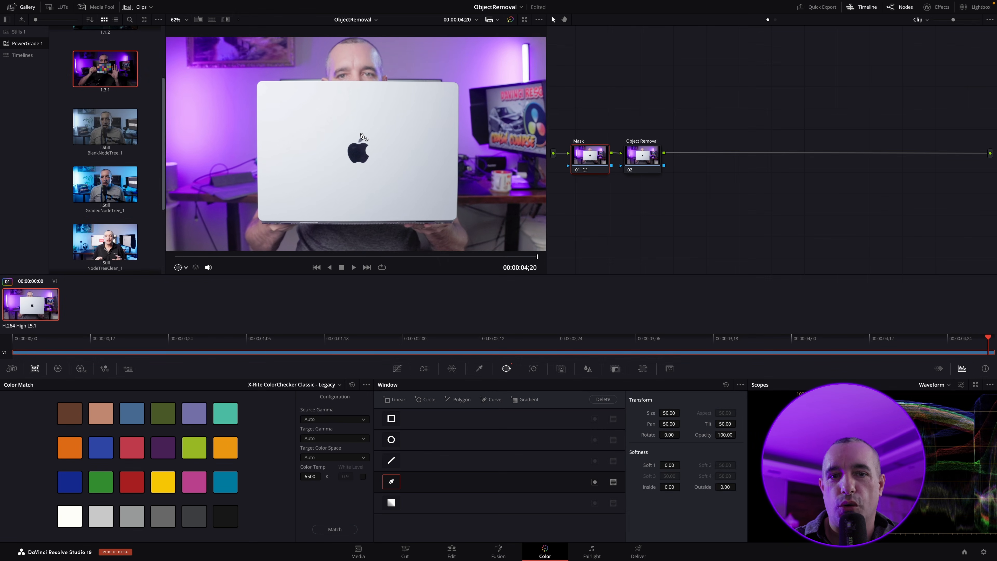
pyautogui.scroll(4, 364, 136)
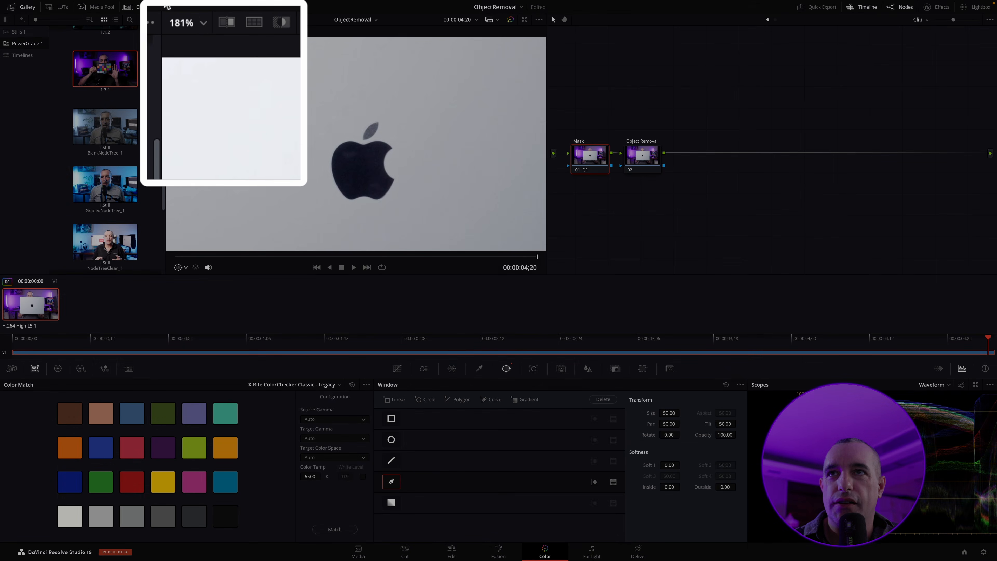
pyautogui.click(203, 22)
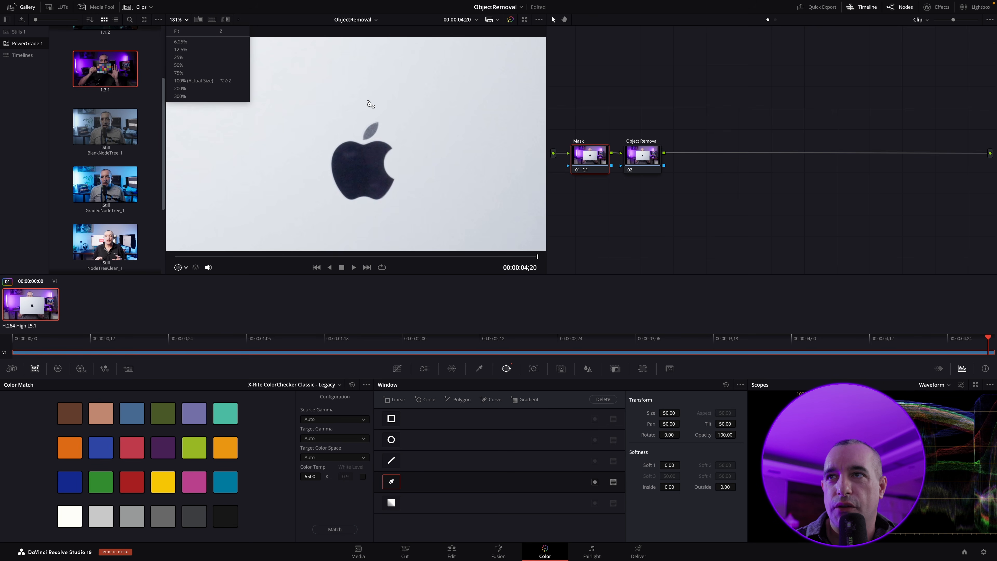
pyautogui.click(370, 104)
pyautogui.click(364, 105)
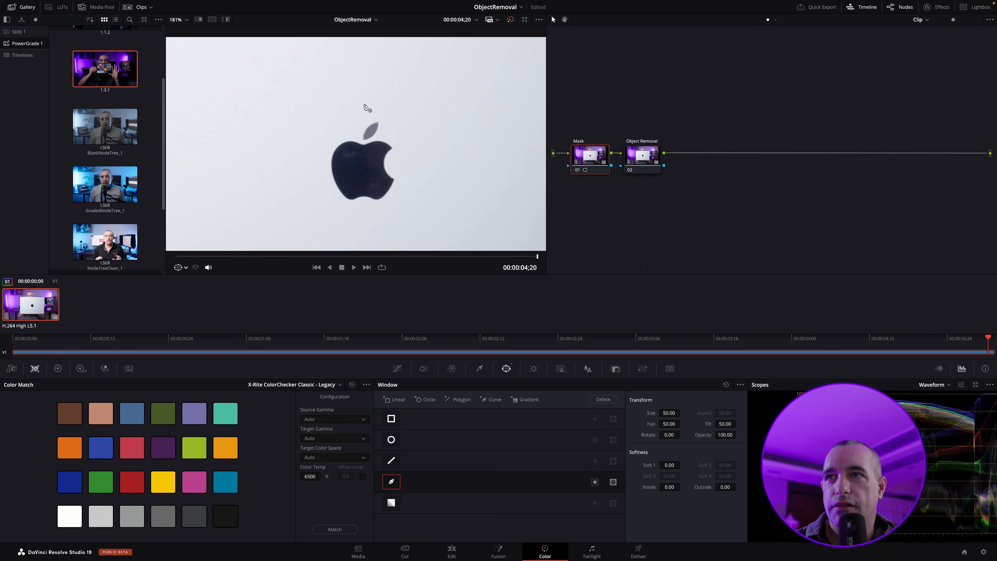
pyautogui.moveTo(412, 192); pyautogui.dragTo(414, 264)
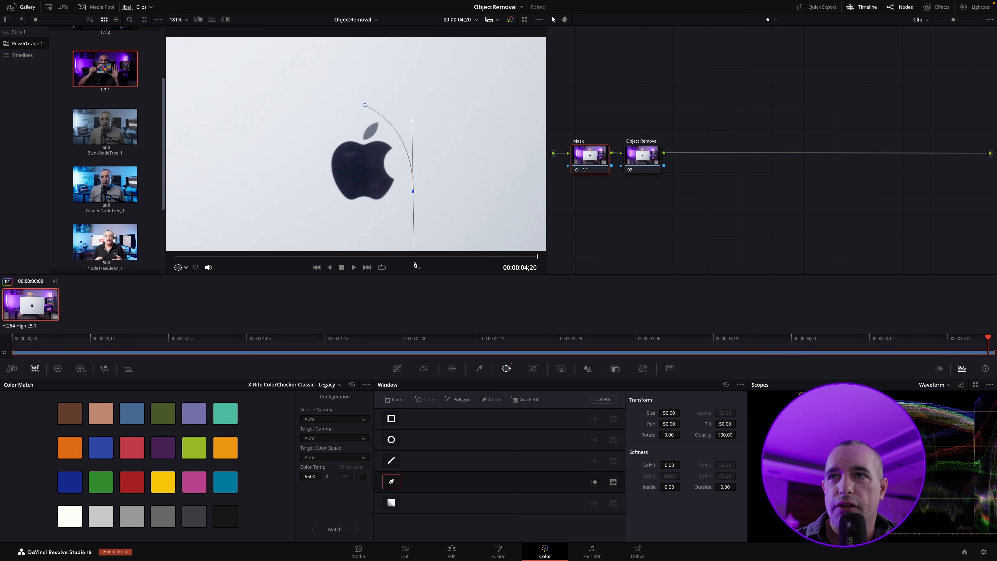
pyautogui.click(312, 205)
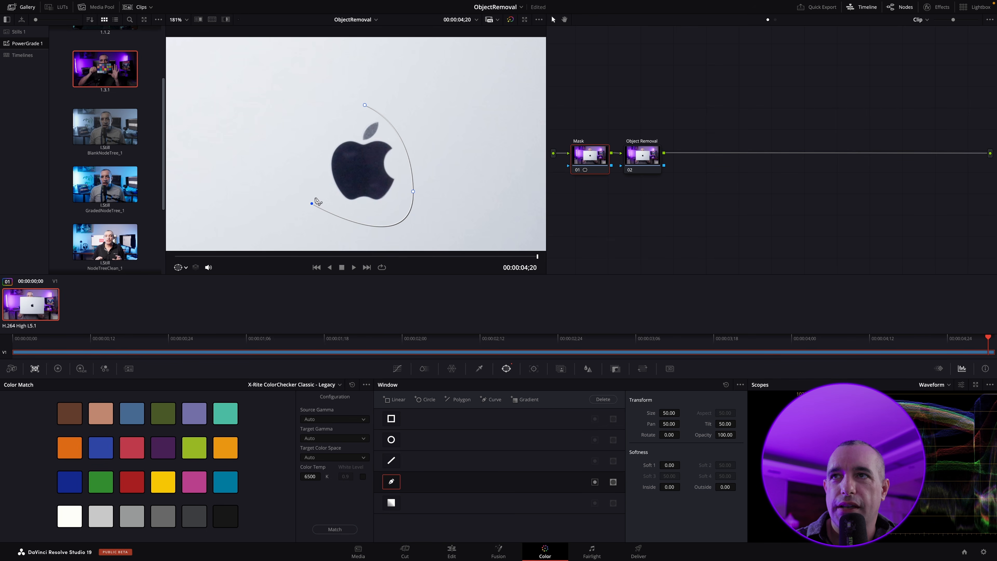
pyautogui.click(315, 138)
pyautogui.moveTo(315, 138); pyautogui.dragTo(339, 104)
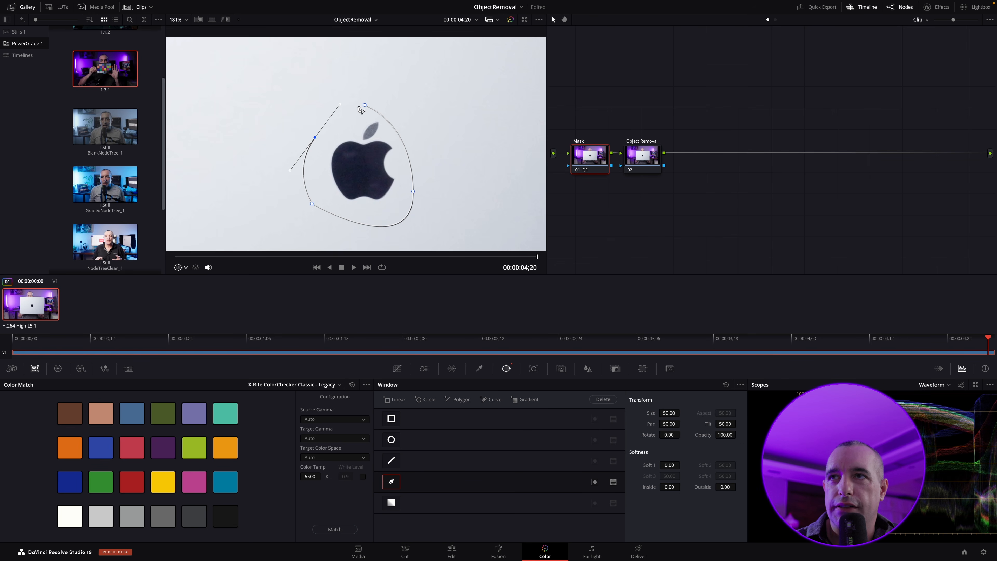
pyautogui.click(364, 105)
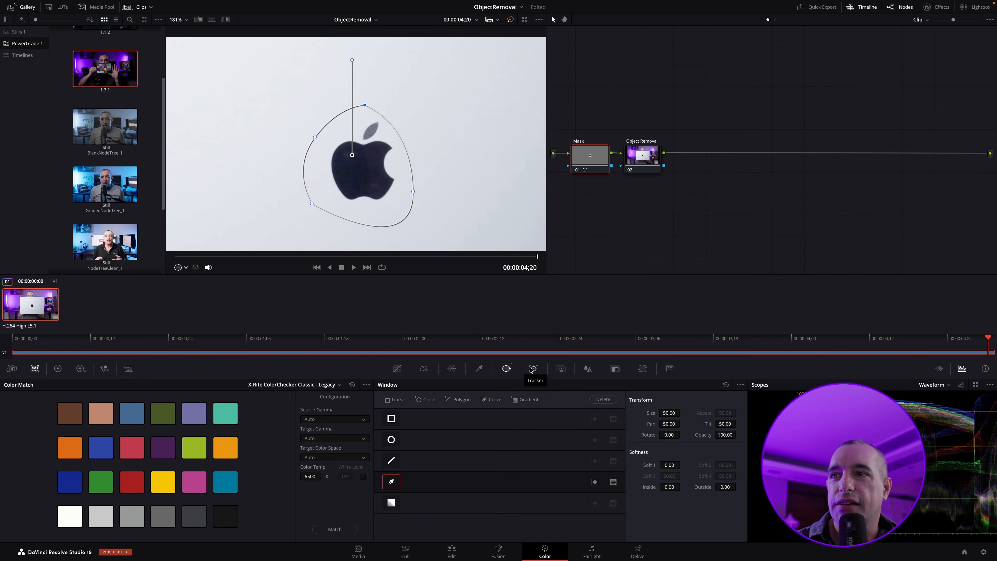
# Fit the frame in the viewer and track the logo mask forward and in reverse through the clip.
pyautogui.click(533, 369)
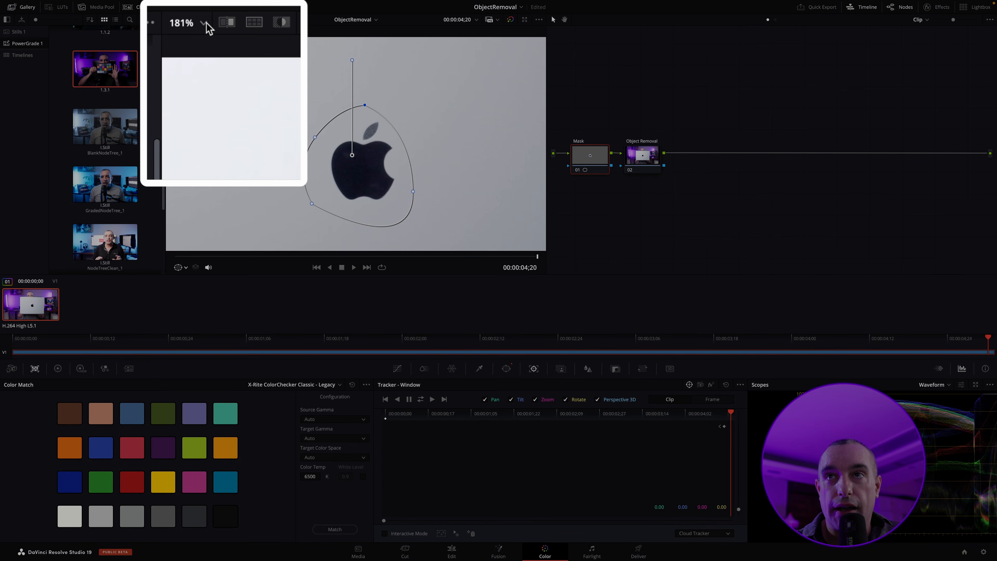
pyautogui.click(203, 24)
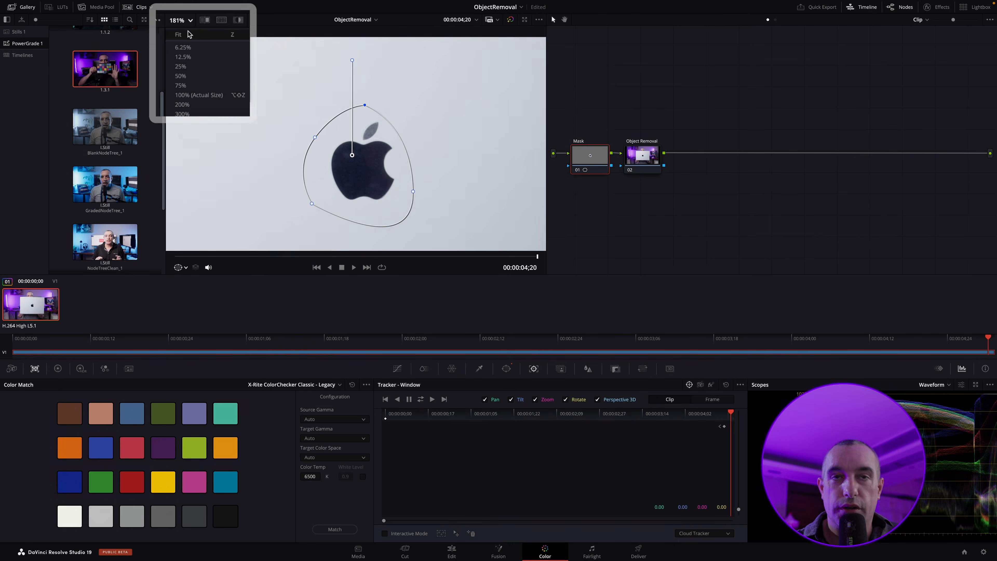
pyautogui.click(186, 18)
pyautogui.press('z')
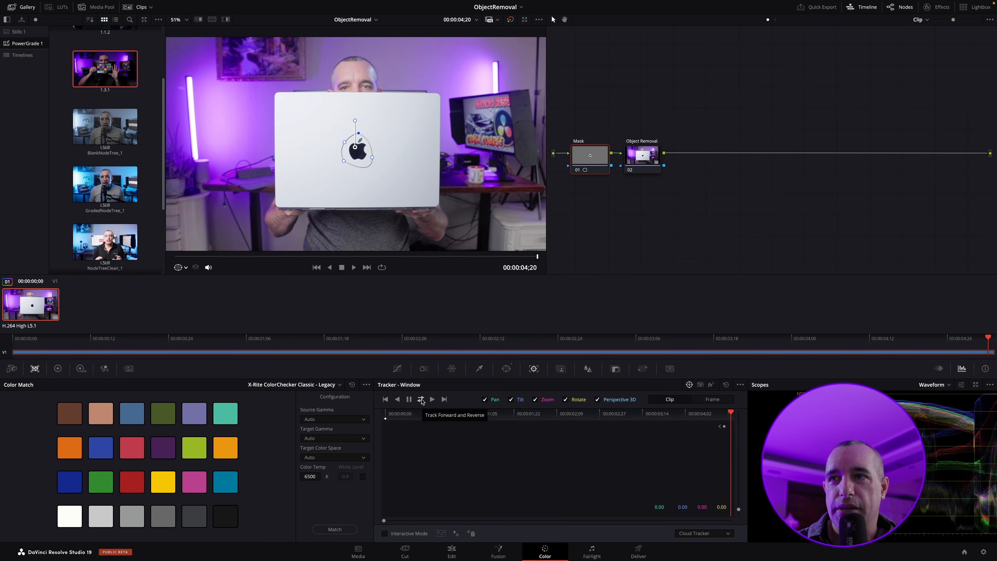
pyautogui.click(421, 399)
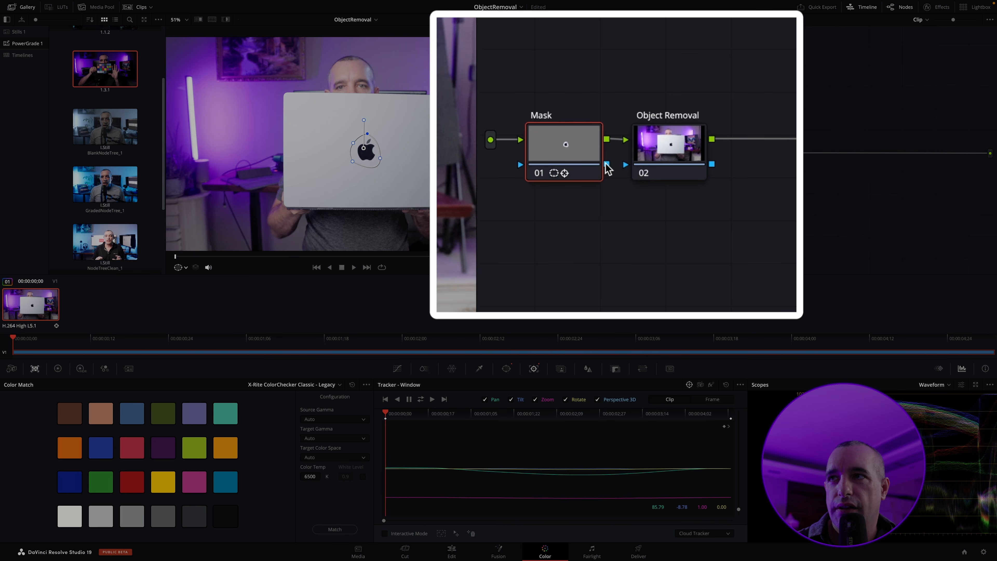
# Connect the Mask node's key output to the second node's key input and apply the Object Removal effect to that second node.
pyautogui.moveTo(607, 168); pyautogui.dragTo(625, 164)
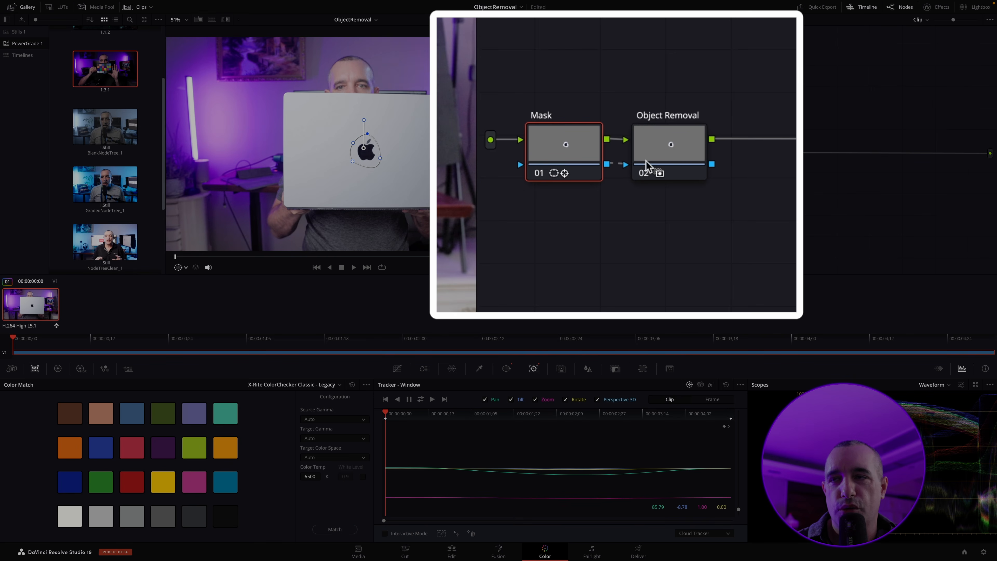
pyautogui.click(676, 146)
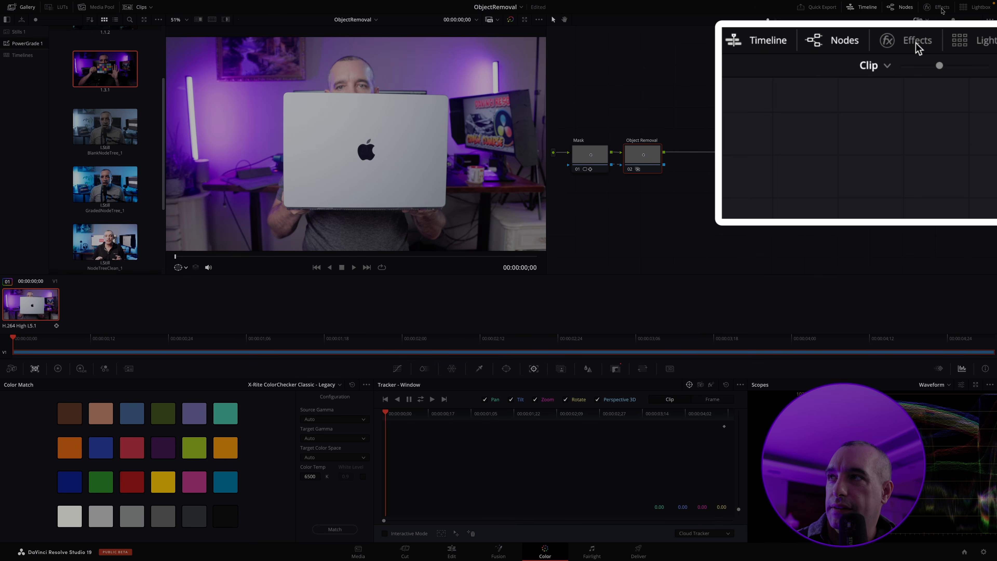
pyautogui.click(942, 8)
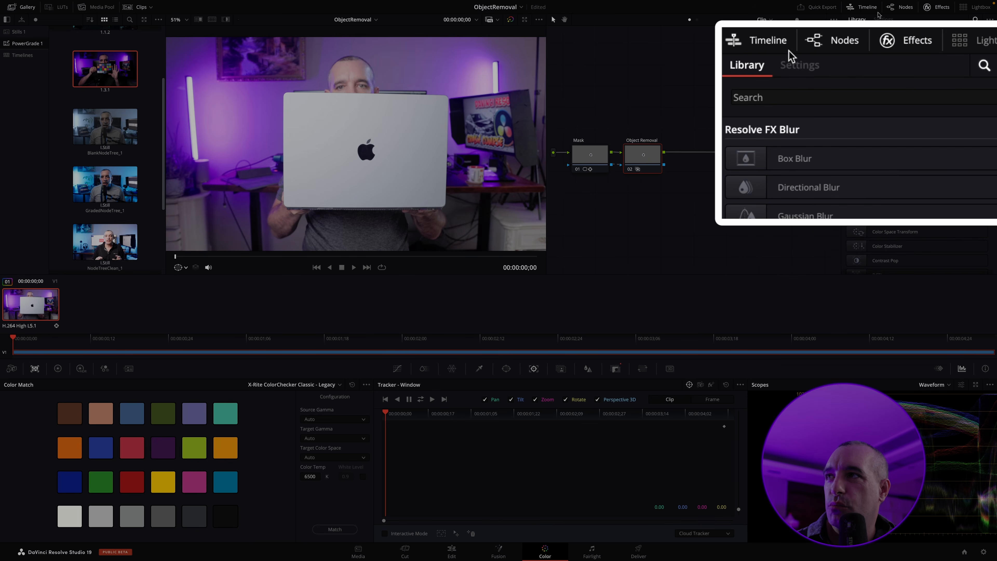
pyautogui.click(882, 33)
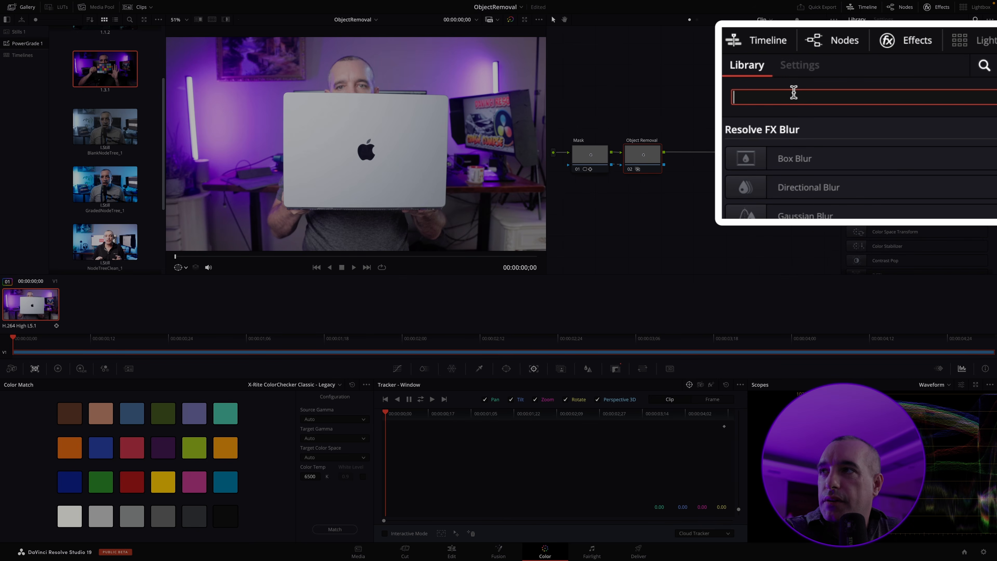
pyautogui.write('Obj')
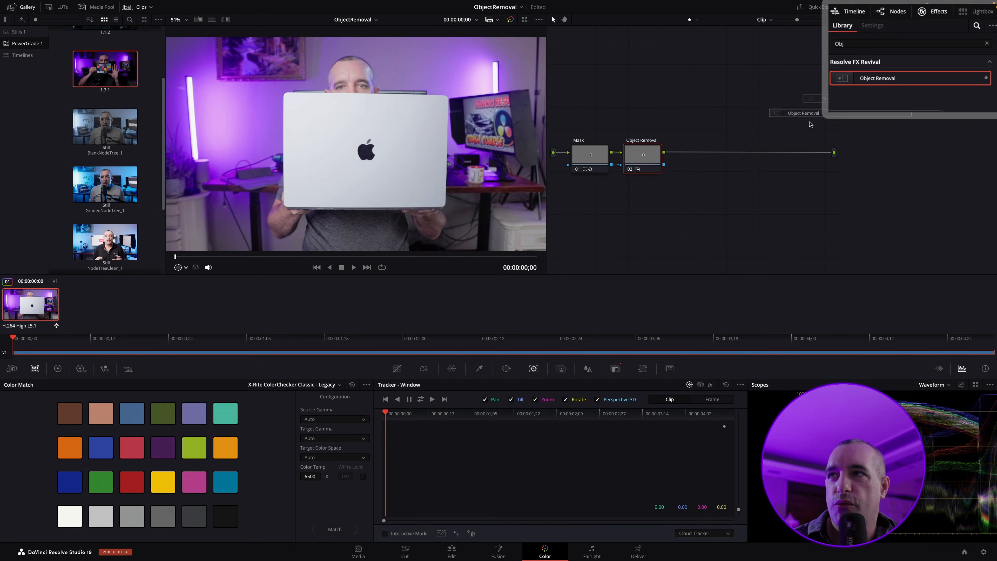
pyautogui.moveTo(889, 68); pyautogui.dragTo(651, 162)
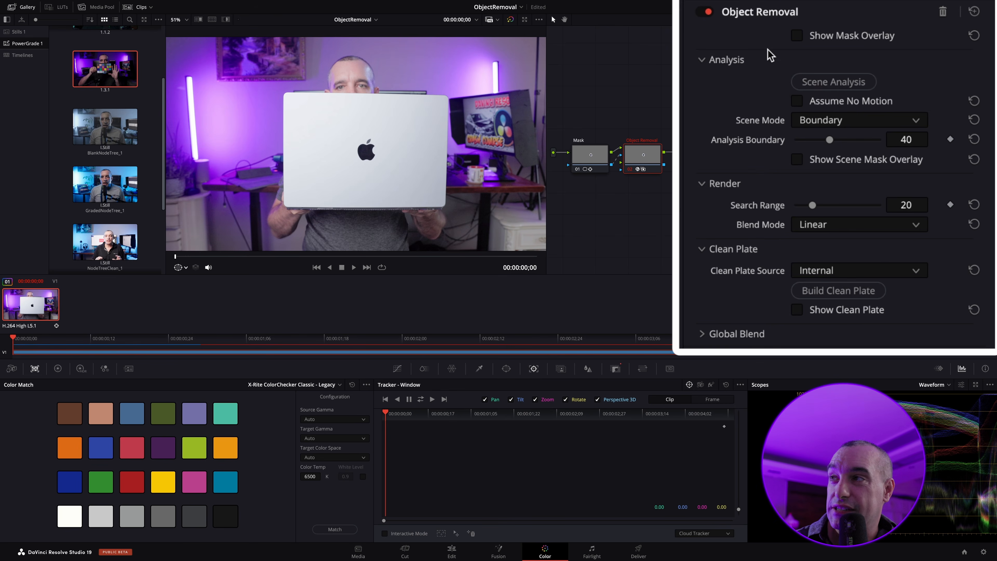
# Run the Object Removal scene analysis and set the clean plate source to External.
pyautogui.click(834, 82)
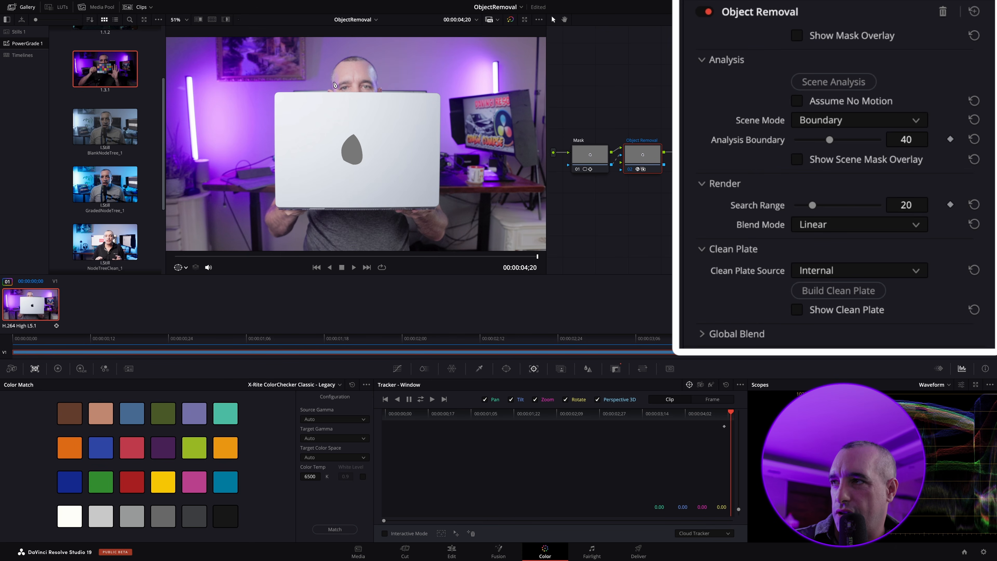
pyautogui.click(916, 271)
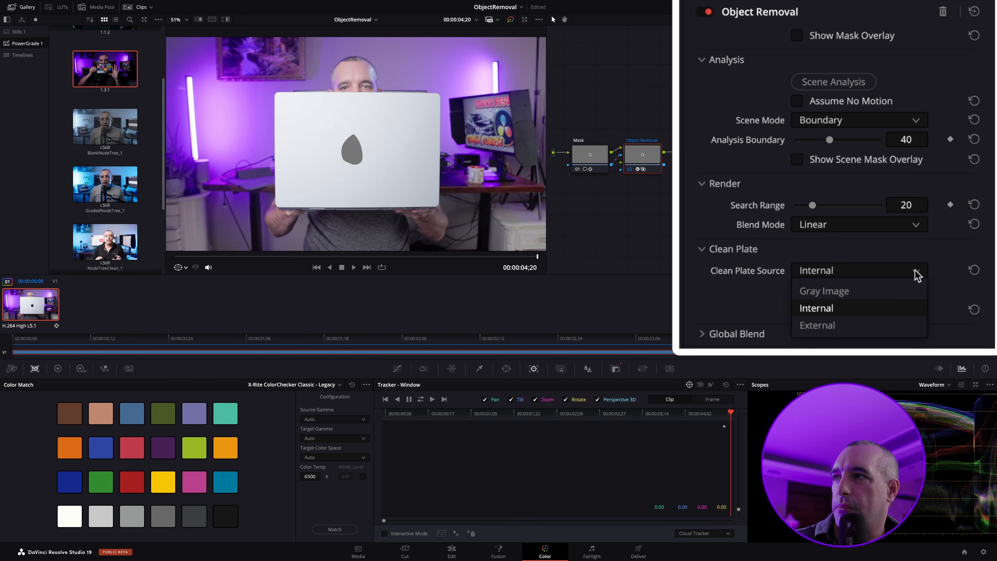
pyautogui.click(867, 333)
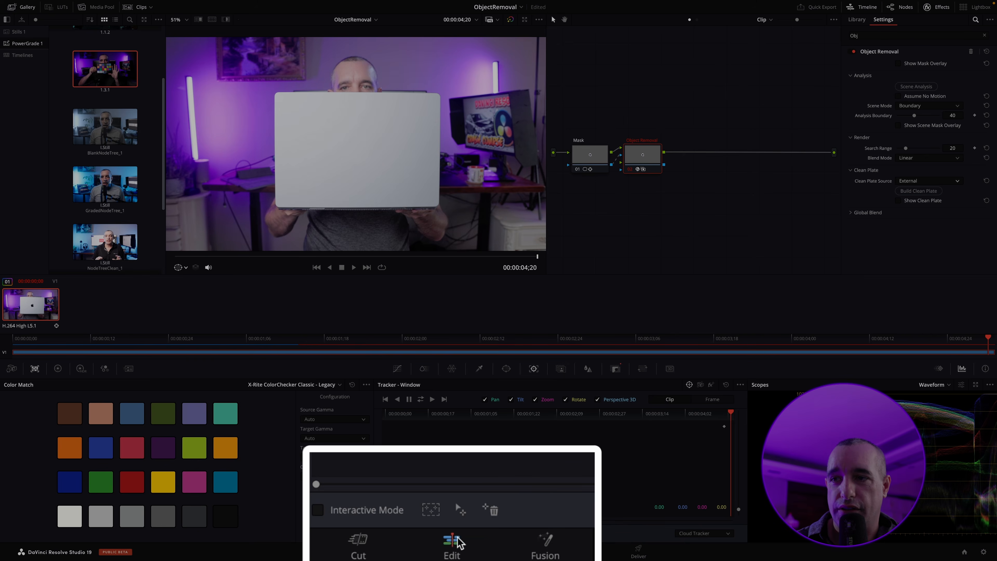
# Play the clip full screen from its start on the Edit page to check the logo removal, and exit full screen.
pyautogui.click(452, 552)
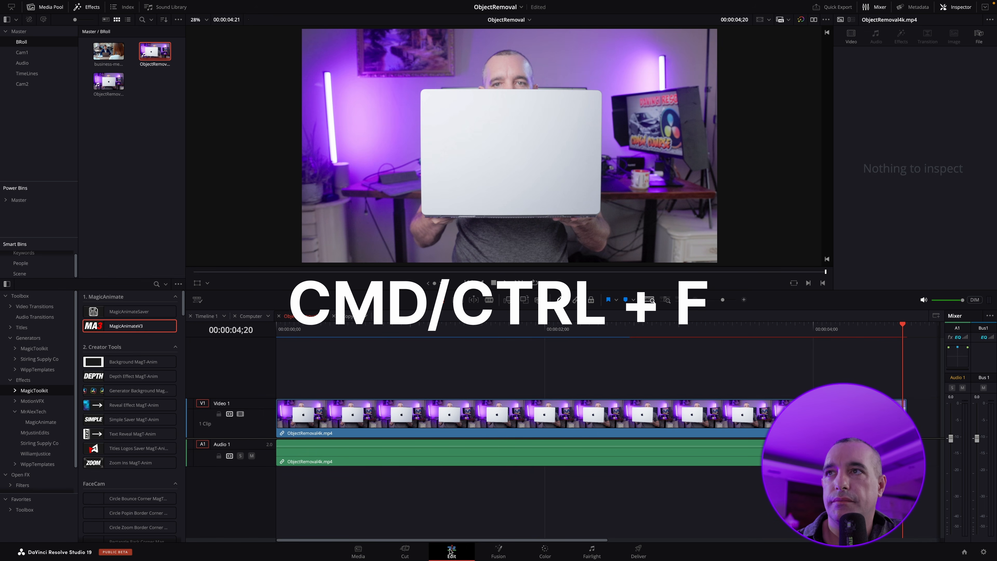
pyautogui.hotkey('ctrl', 'f')
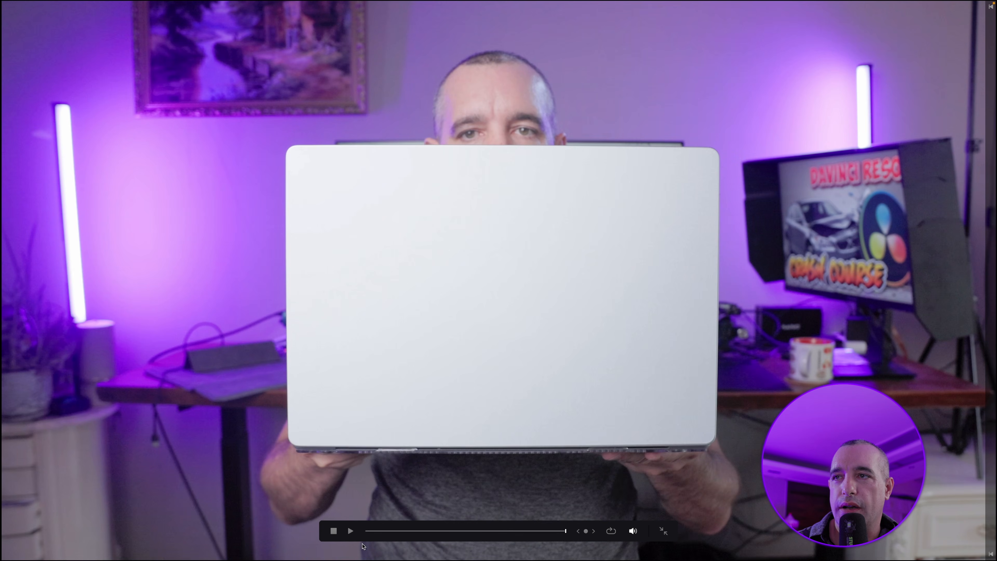
pyautogui.moveTo(372, 532); pyautogui.dragTo(361, 531)
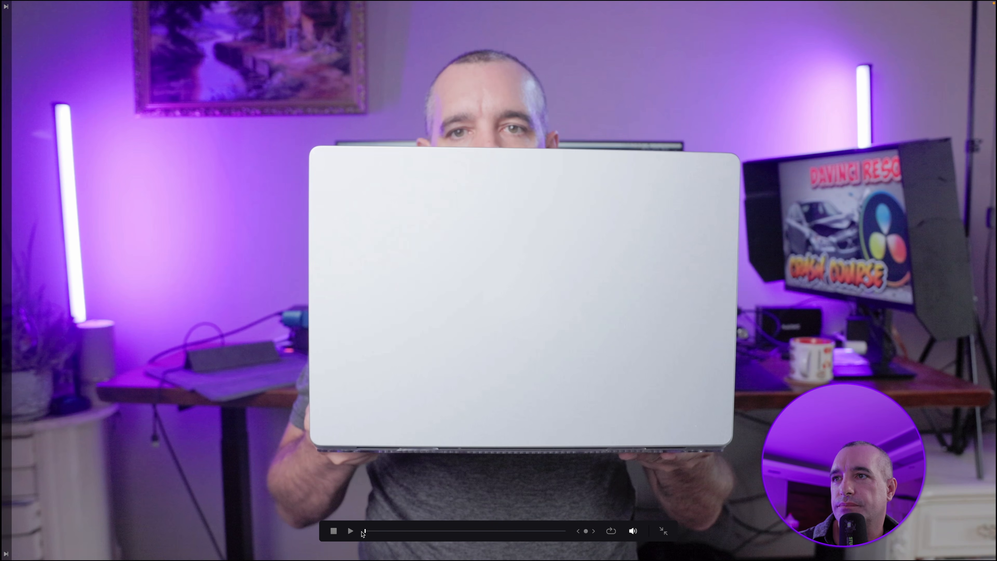
pyautogui.press('space')
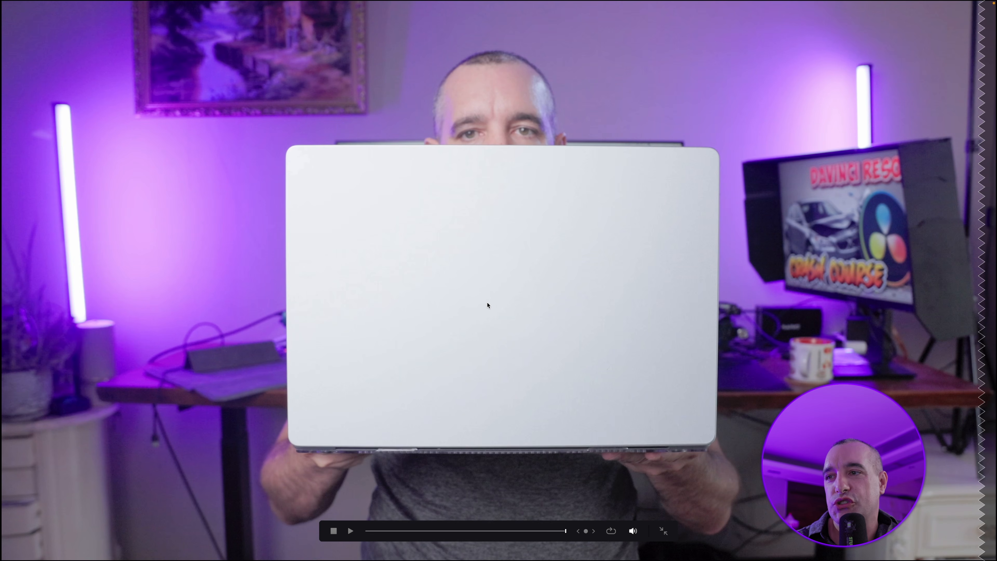
pyautogui.click(662, 531)
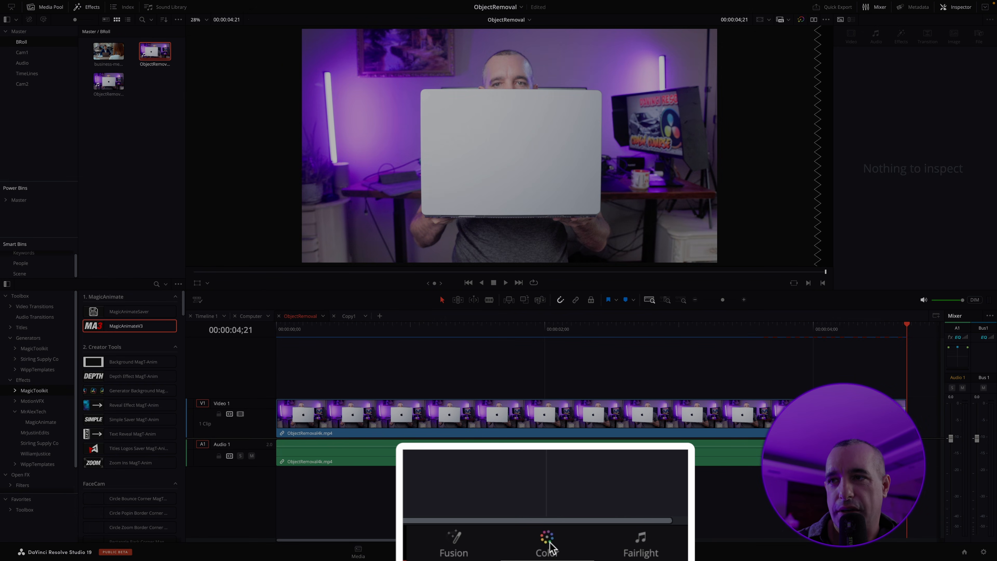
# Return to the Color page and set the Object Removal blend mode to Adaptive Blend.
pyautogui.click(547, 544)
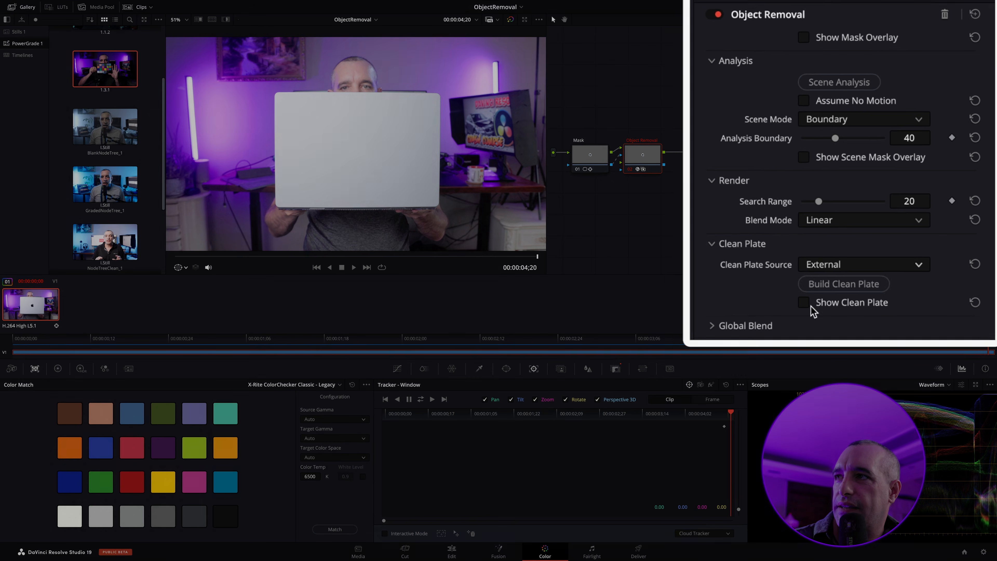
pyautogui.click(917, 230)
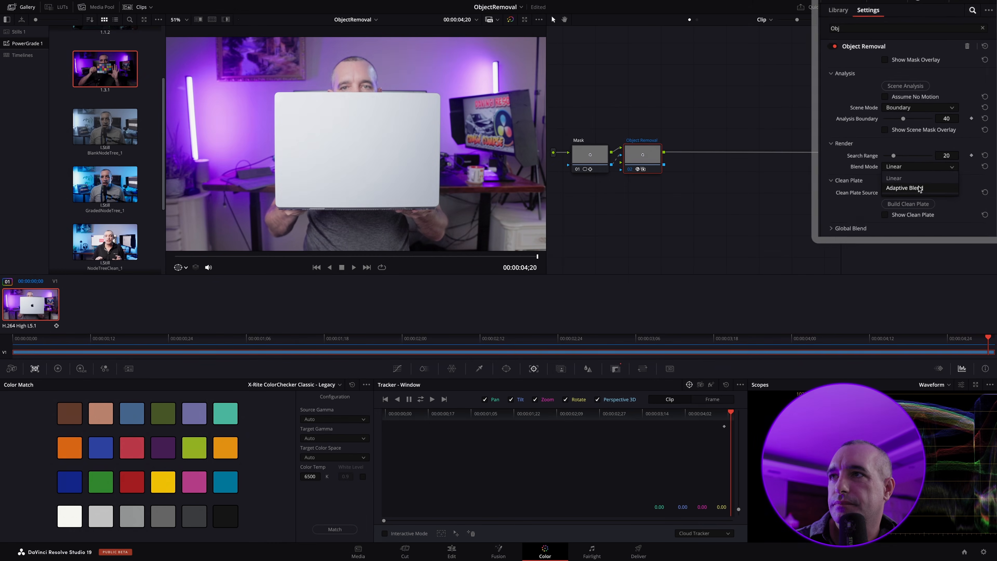
pyautogui.click(919, 188)
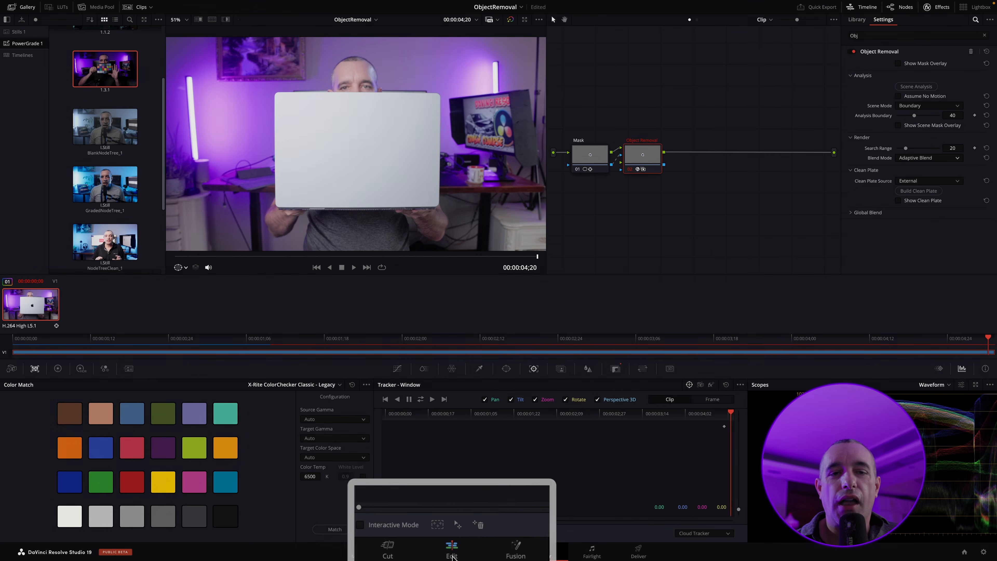
# Replay the clip full screen on the Edit page to check the logo removal with Adaptive Blend.
pyautogui.click(452, 552)
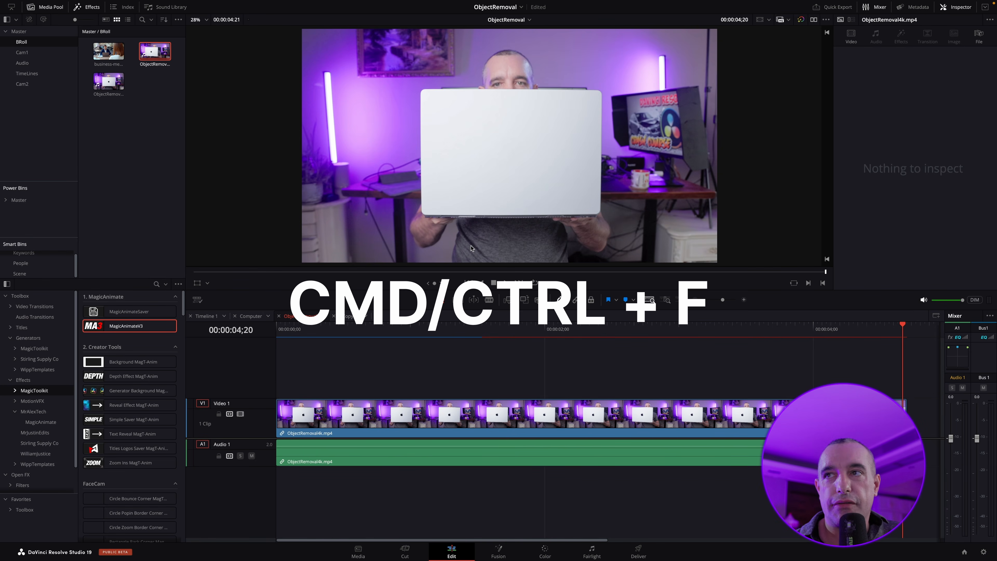
pyautogui.hotkey('ctrl', 'f')
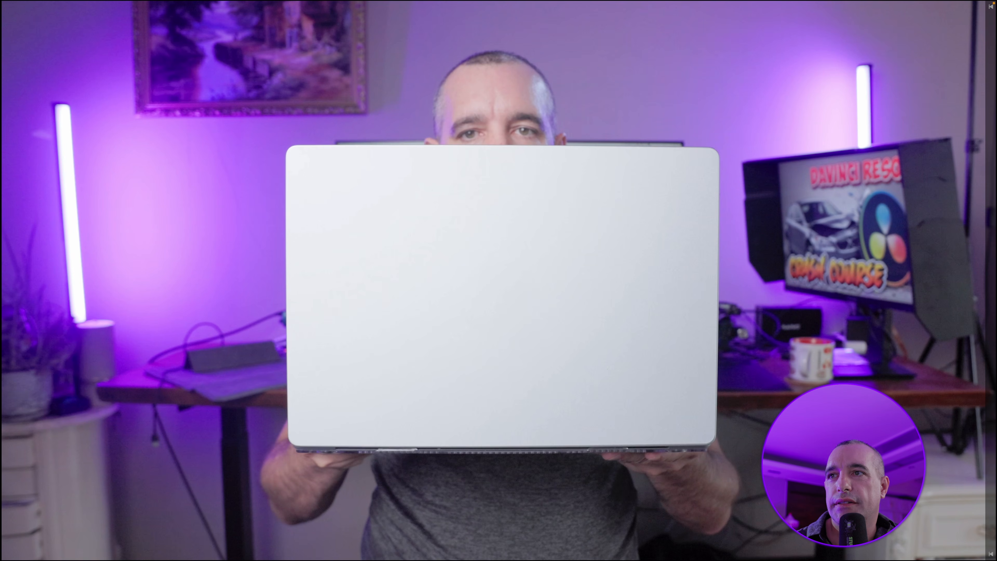
pyautogui.moveTo(474, 207)
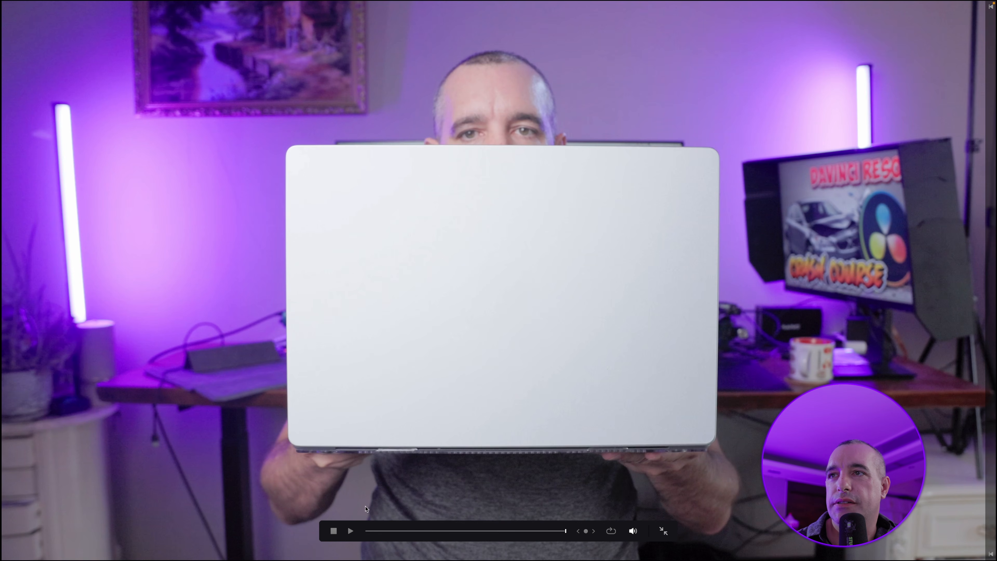
pyautogui.click(349, 530)
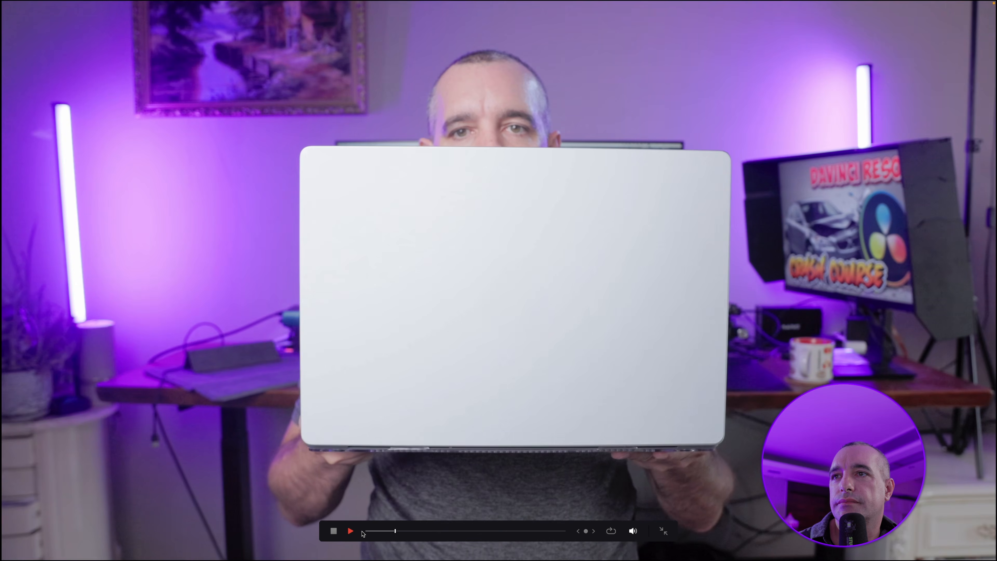